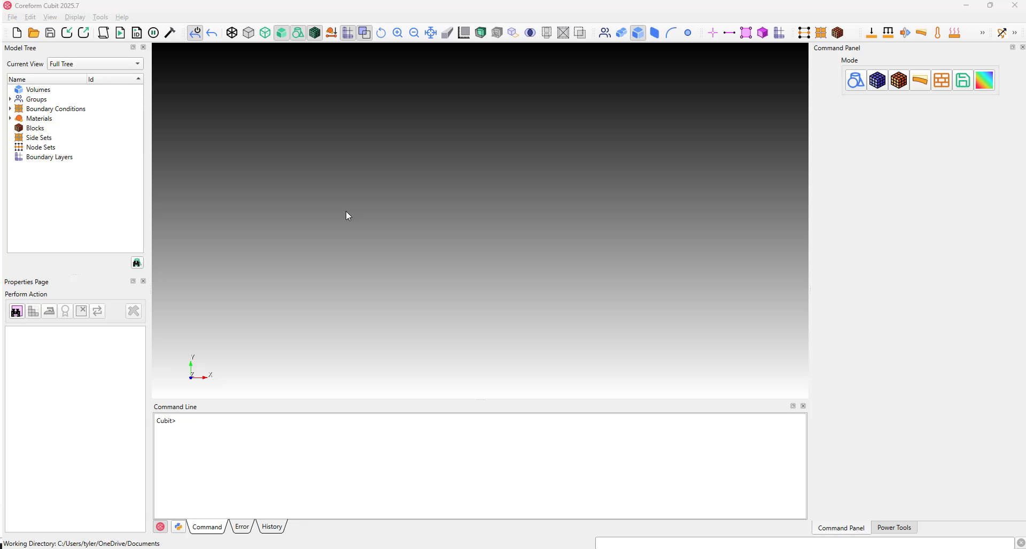
Create a brick volume with width 10, height 5 and depth 4 using the geometry creation form.
left_click(856, 80)
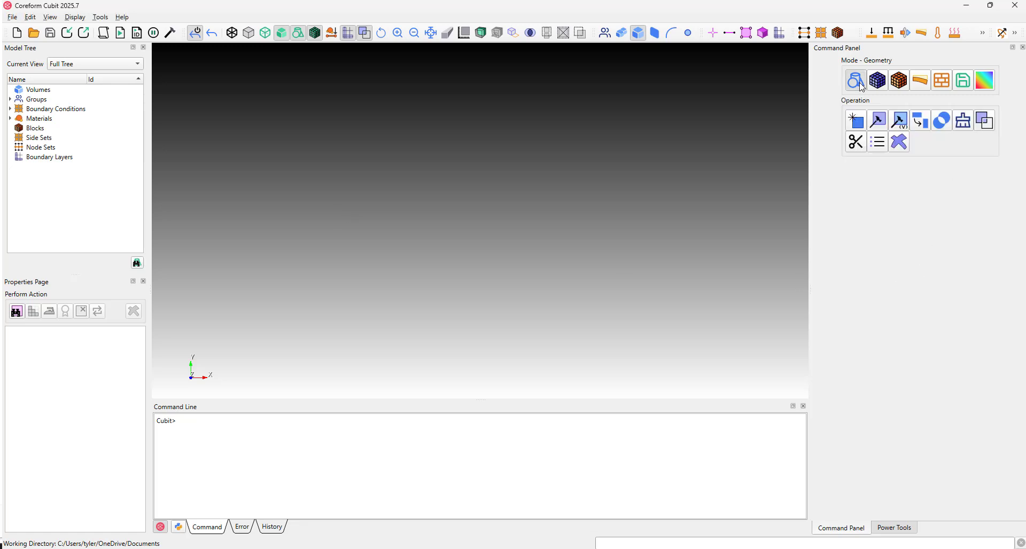
left_click(848, 122)
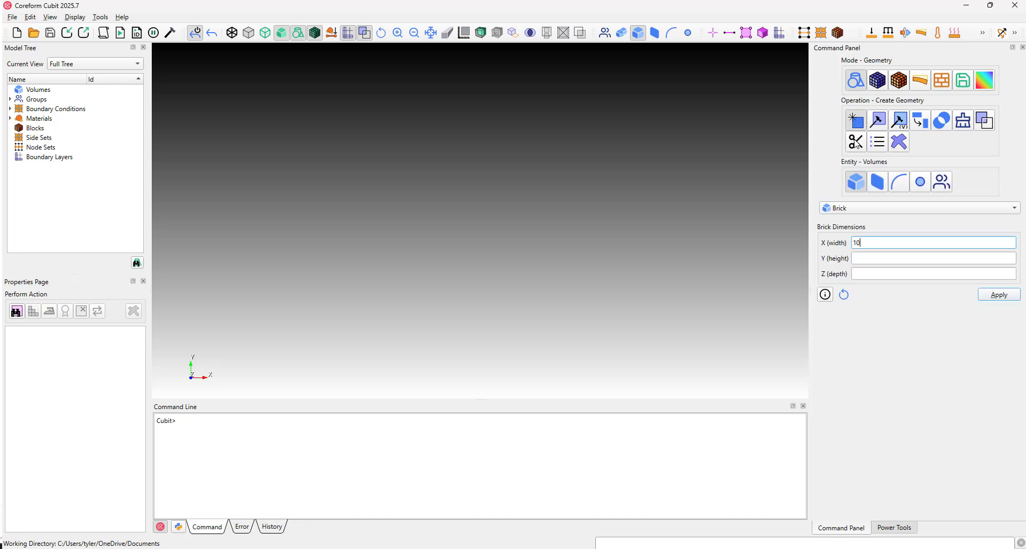
left_click(857, 183)
left_click(865, 261)
type("5")
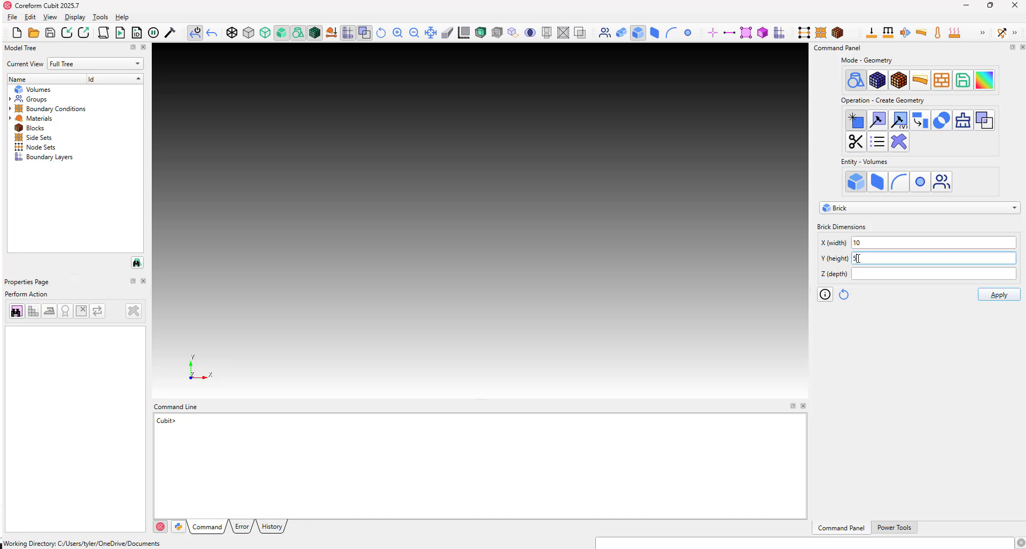
left_click(863, 273)
type("4")
left_click(985, 295)
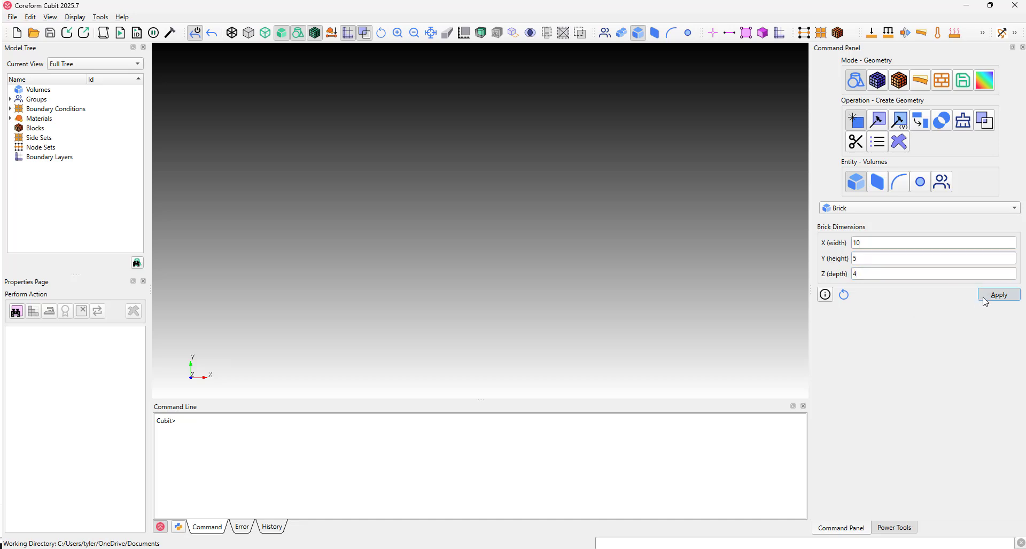
left_click_drag(641, 256, 448, 257)
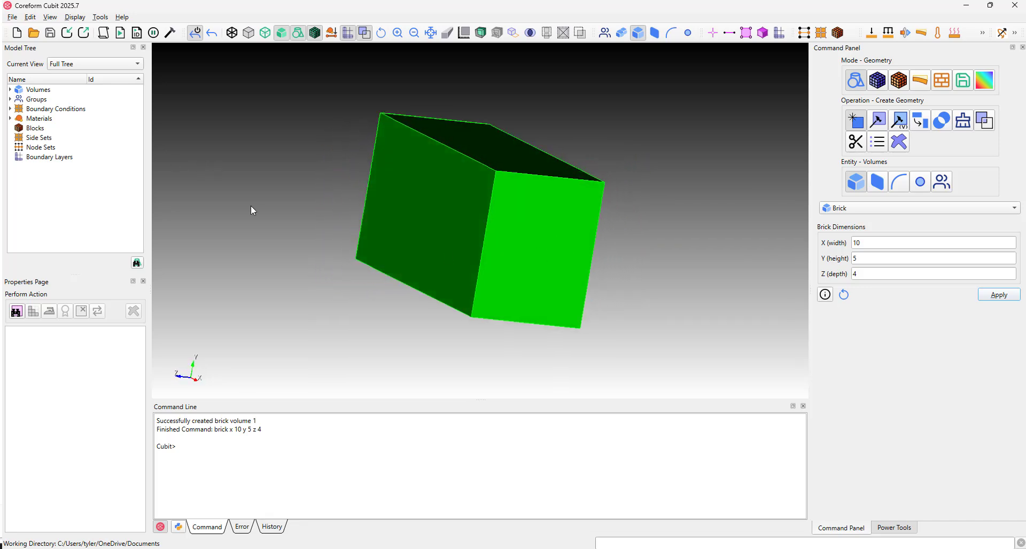
Clear the model by running the reset command in the command line.
left_click(204, 435)
type("rs\\e")
key("BackSpace")
key("BackSpace")
key("BackSpace")
key("BackSpace")
type("eset")
key("Return")
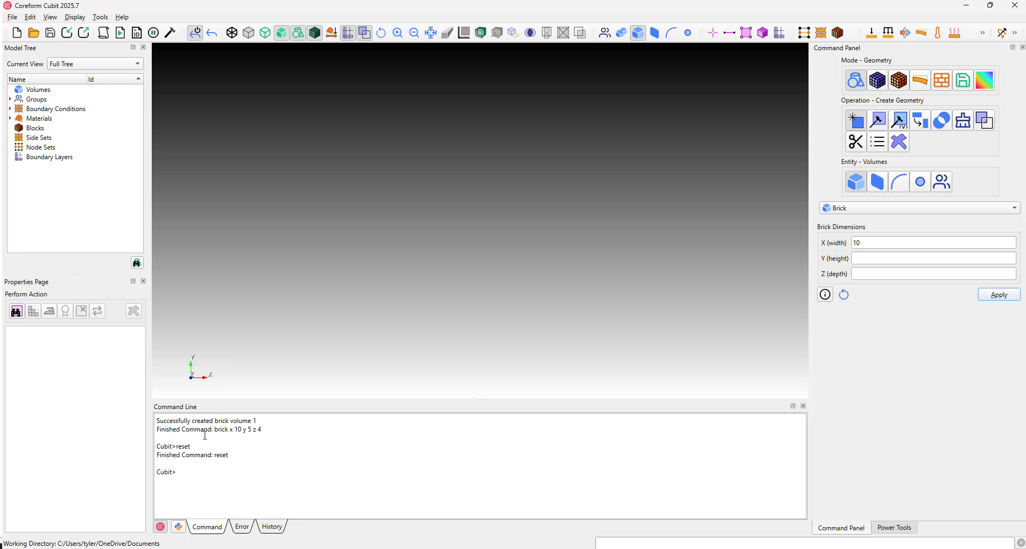
Create a brick with the command "brick x 3 y 2 z 1" and inspect it in 3D.
type("bric")
type("l x")
key("BackSpace")
key("BackSpace")
key("BackSpace")
type("k x 3 y 2 z 1")
key("Return")
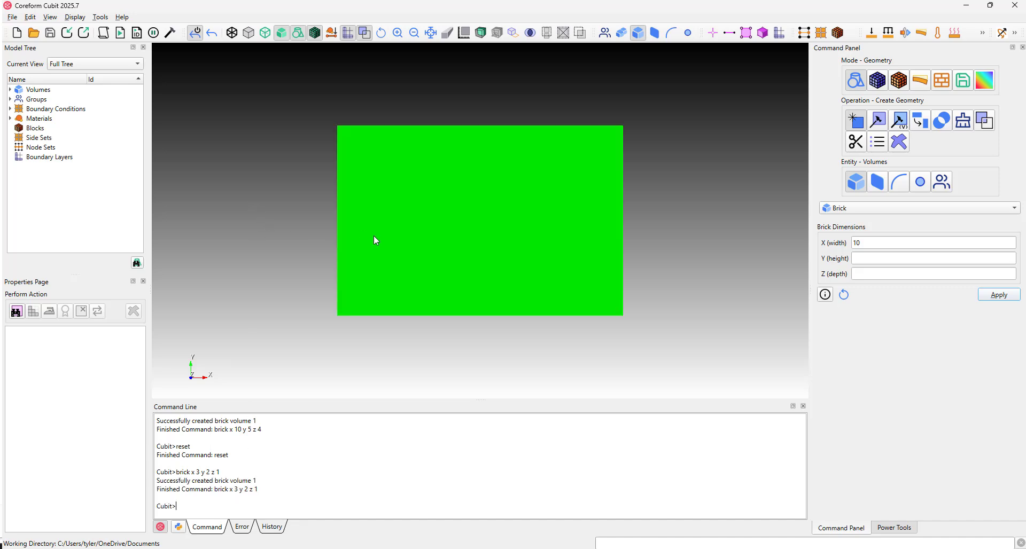
left_click_drag(376, 241, 557, 269)
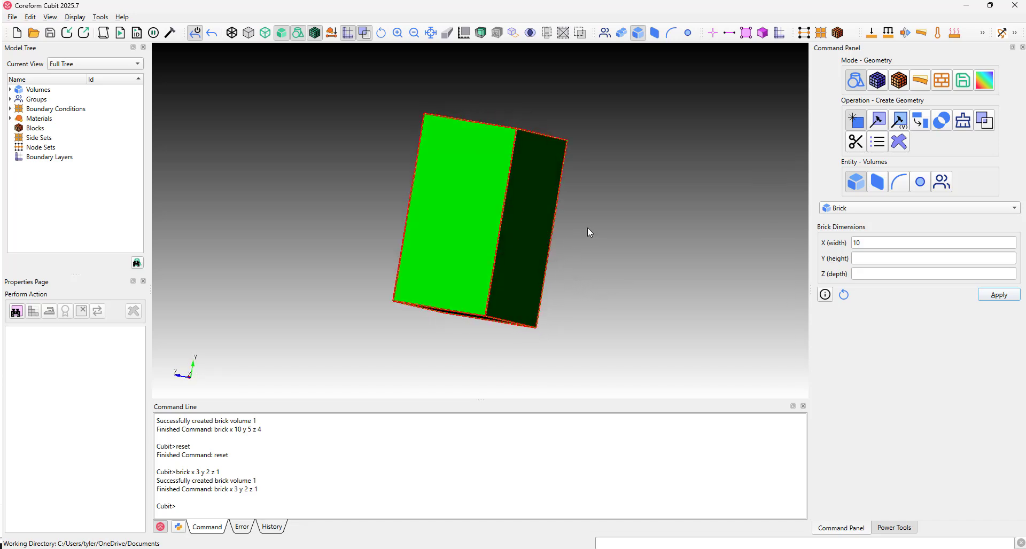
left_click_drag(566, 227, 575, 235)
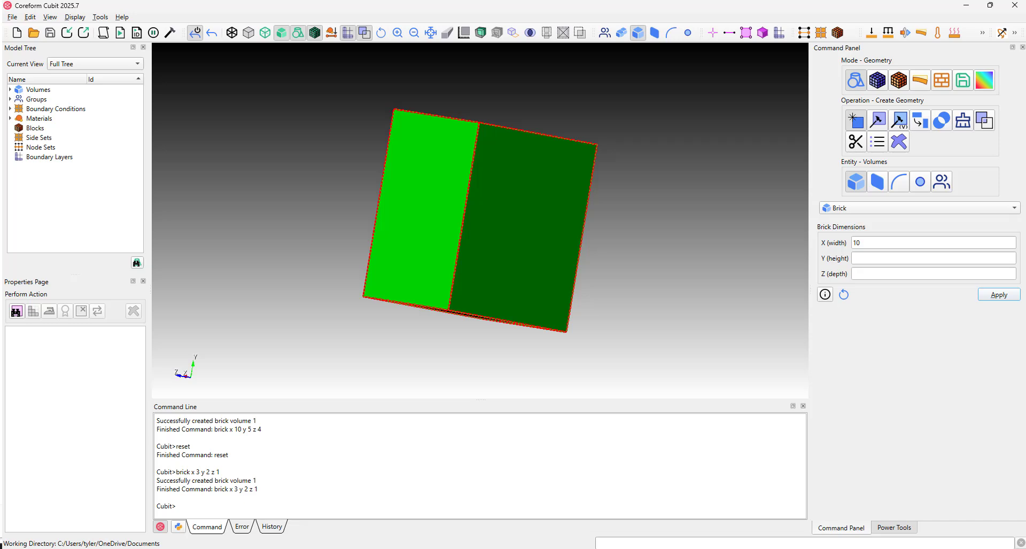
Show the command-line completions for "brick" and examine the listed syntax options.
left_click(195, 508)
type("briu")
key("BackSpace")
type("k")
key("Tab")
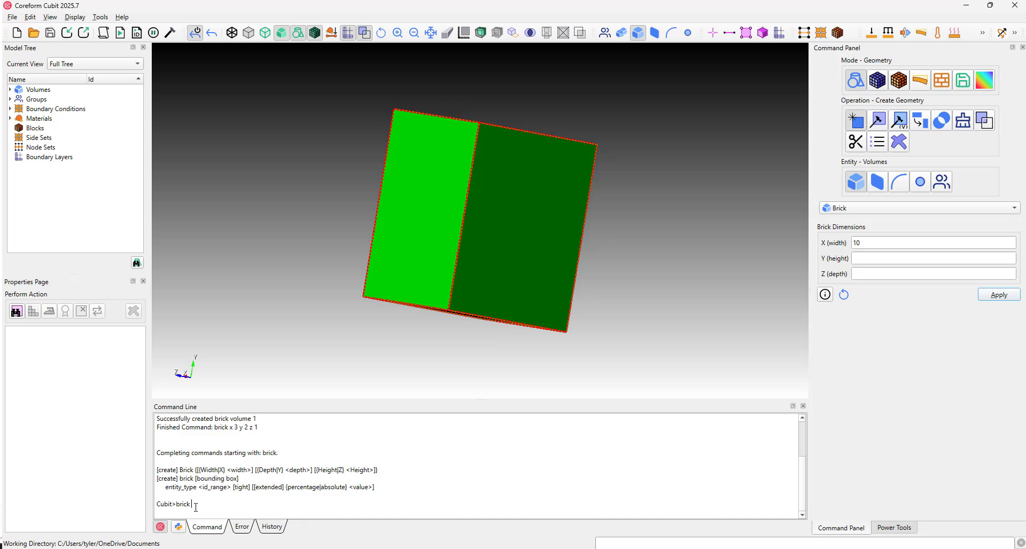
left_click_drag(156, 470, 380, 491)
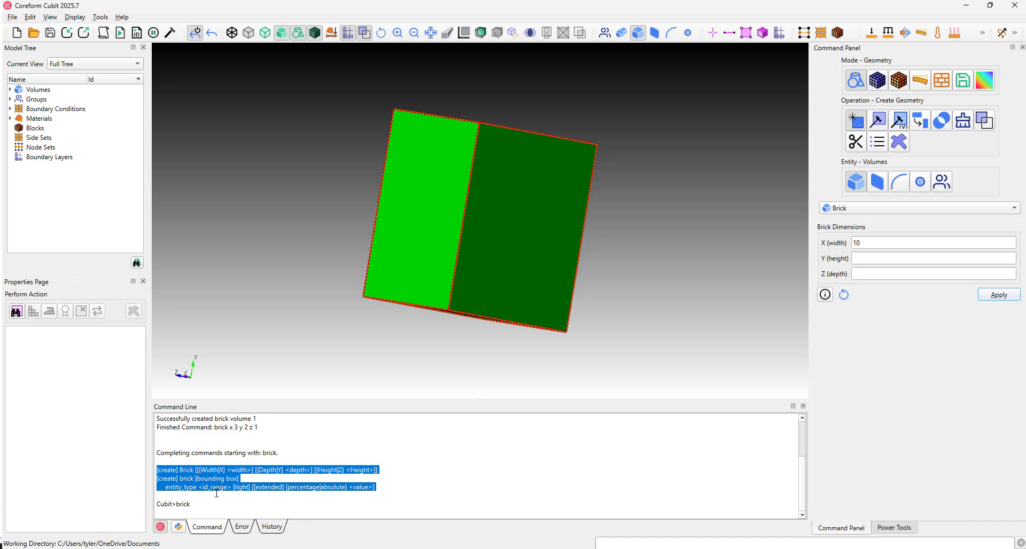
left_click(217, 494)
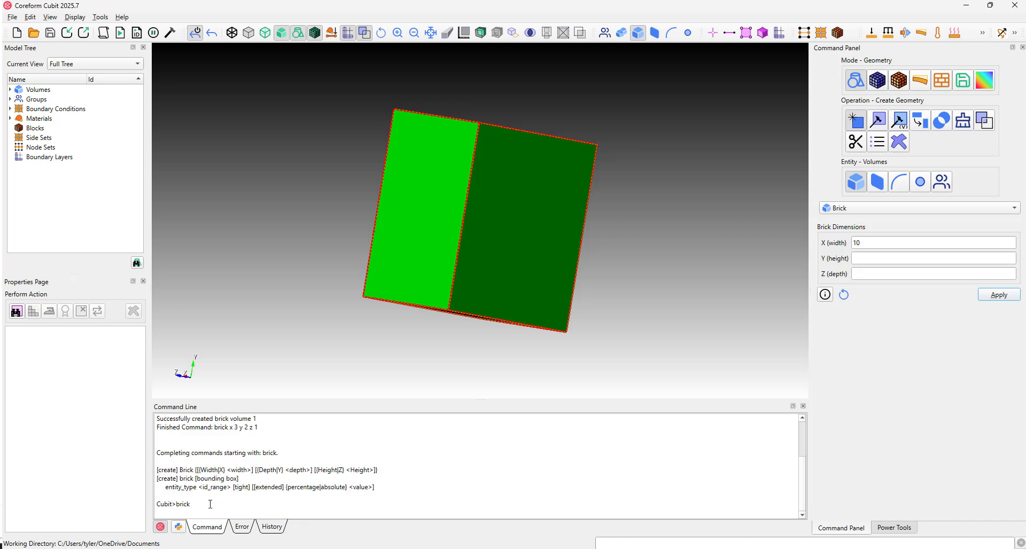
Discard the partly entered brick command and reset the model again.
key("BackSpace")
key("BackSpace")
key("BackSpace")
key("BackSpace")
key("BackSpace")
type("rese")
key("Return")
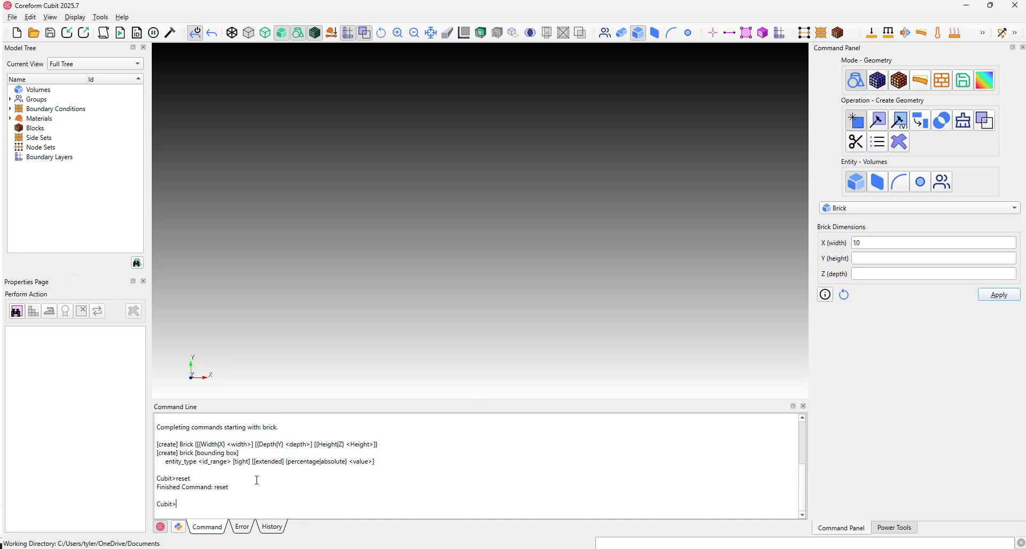
Create a cube with the command "brick width 10".
key("BackSpace")
type("brick width 10")
key("Return")
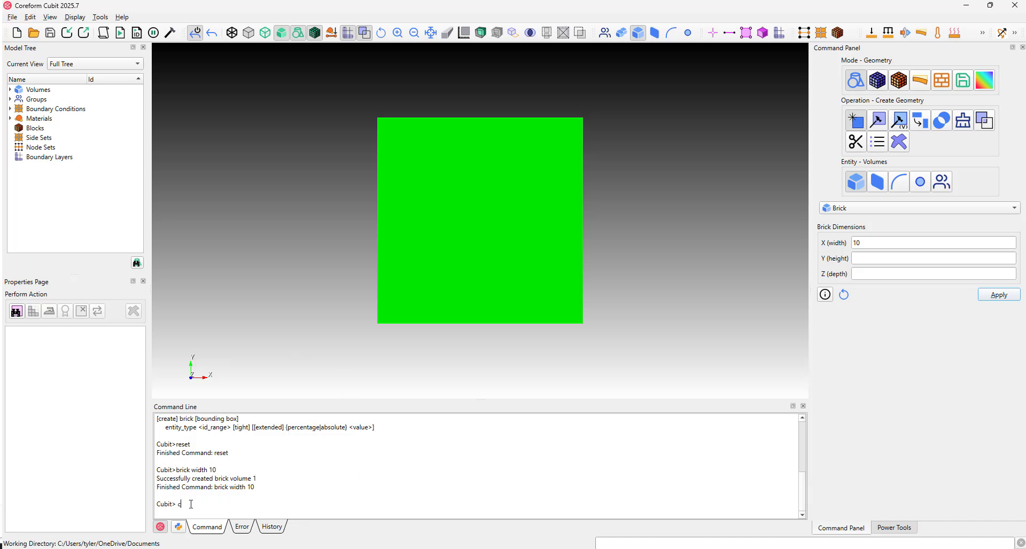
Create a cylinder through the cube with the command "cylinder height 10 radius 3".
type("inder hieght")
key("BackSpace")
key("BackSpace")
key("BackSpace")
type("eight 10 radius 3")
key("Return")
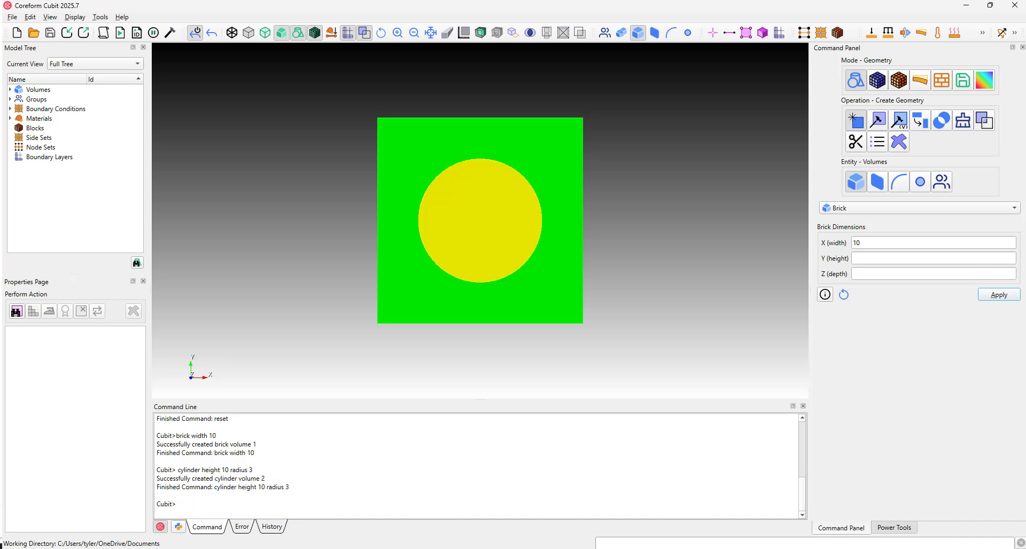
left_click_drag(465, 321, 492, 235)
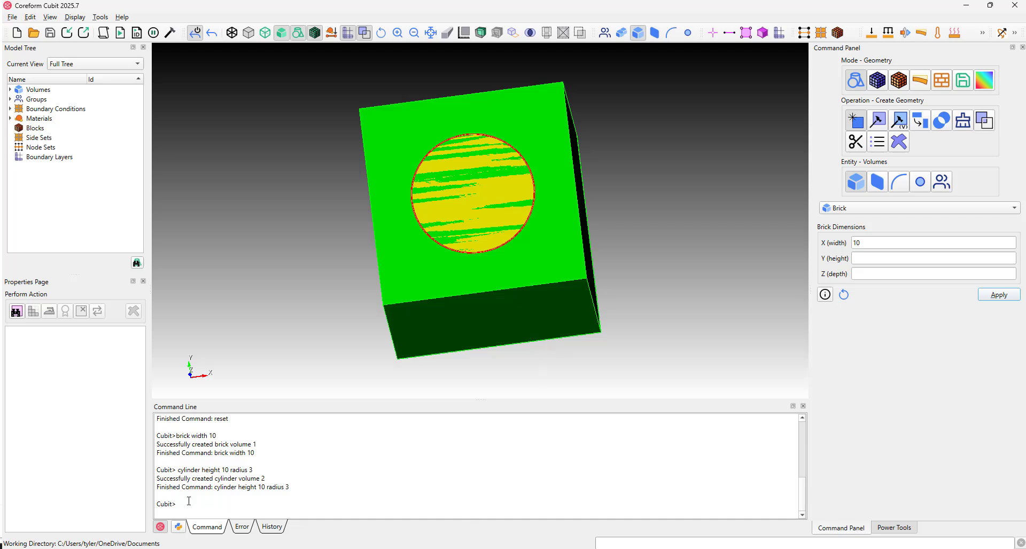
Cut the hole through the cube with the command "subtract volume 2 from volume 1".
left_click(218, 509)
type("subtract volume 2 from volume 1")
key("Return")
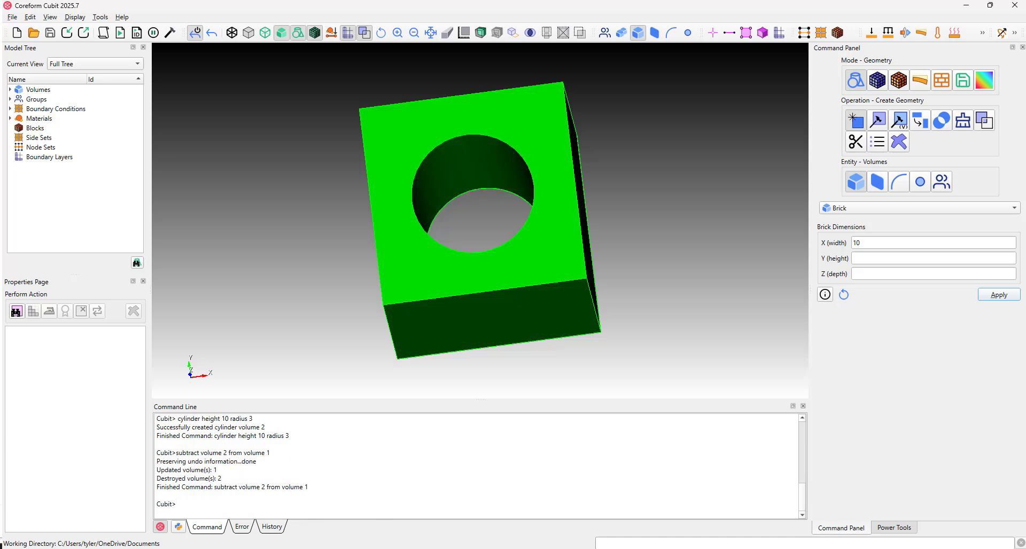
left_click_drag(369, 190, 505, 241)
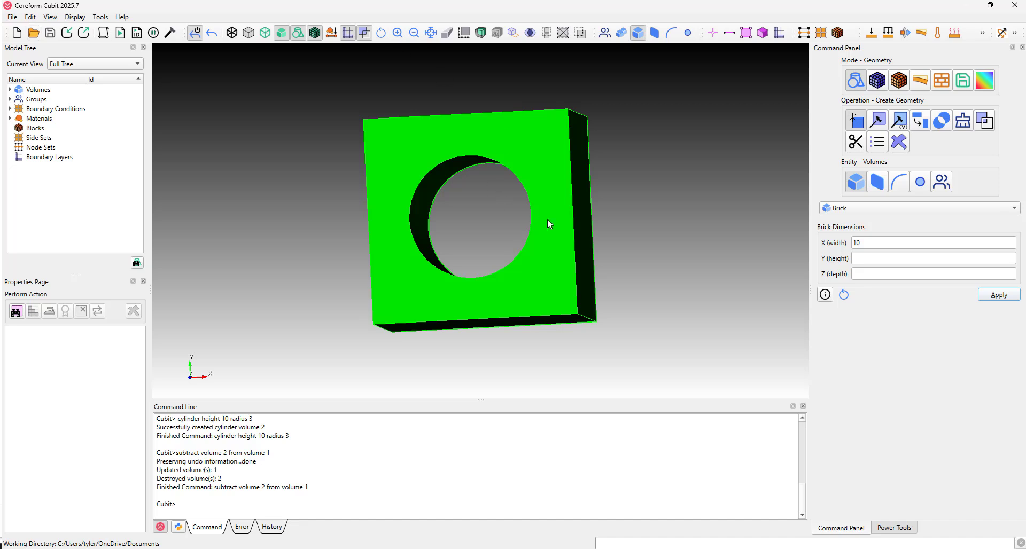
left_click_drag(548, 220, 393, 237)
Mesh the cube with the hole using the command "mesh volume 1".
left_click(245, 497)
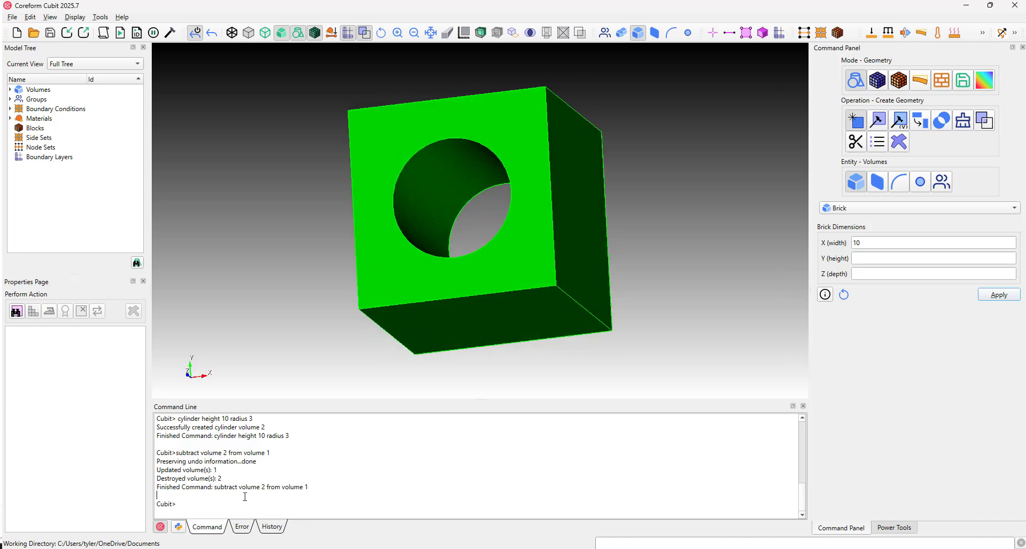
left_click(190, 505)
type("mesh volume 1")
key("Return")
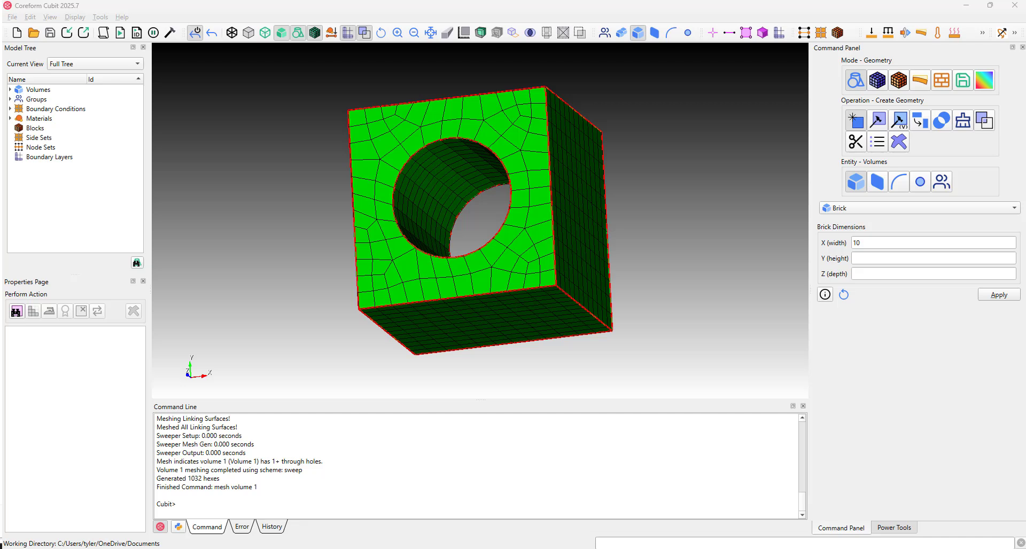
Try to run the pasted command "quality volume 1 scaled Jacobian global draw mesh." in the command line.
left_click(188, 504)
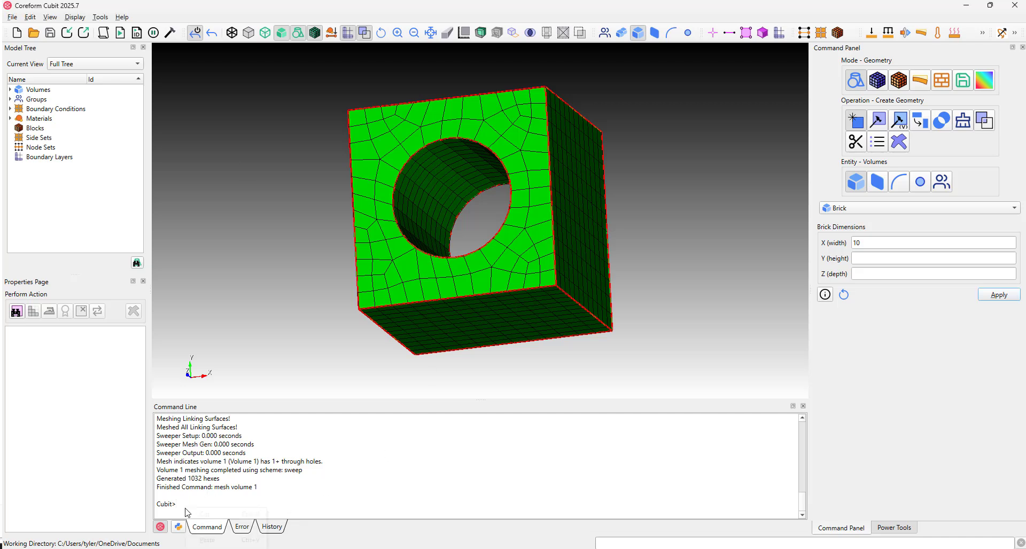
right_click(186, 508)
left_click(209, 540)
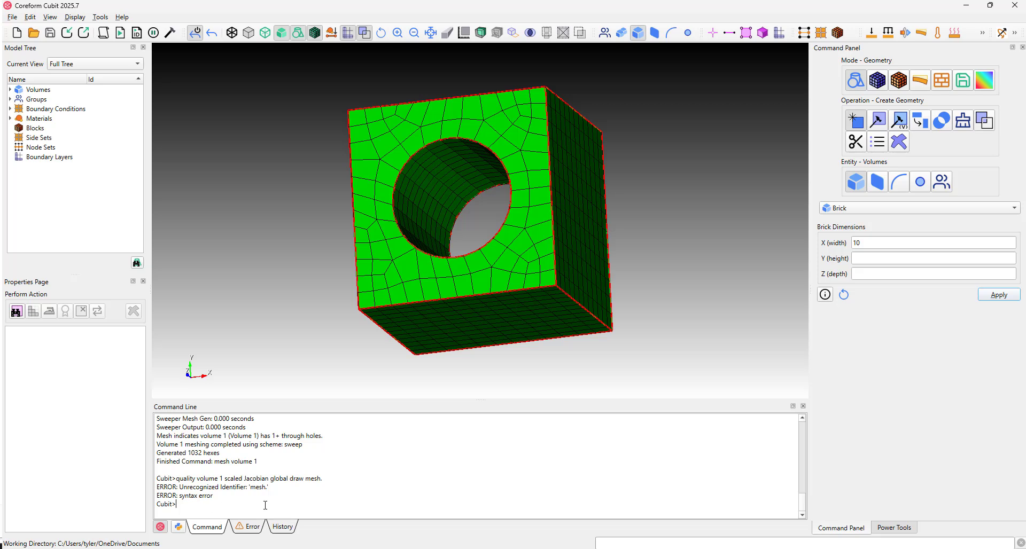
Plot the mesh quality with the command "quality volume 1 scaled jacobian global draw mesh".
type("qulaity")
key("BackSpace")
key("BackSpace")
key("BackSpace")
key("BackSpace")
type("uality volume 1 scaled jabo")
key("BackSpace")
key("BackSpace")
key("BackSpace")
type("acobian global draw mesh")
key("Return")
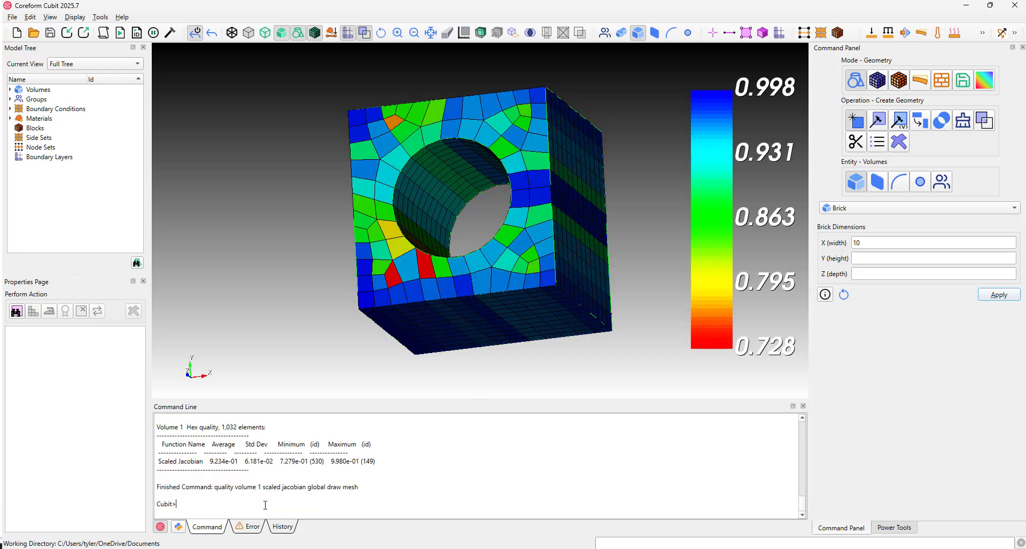